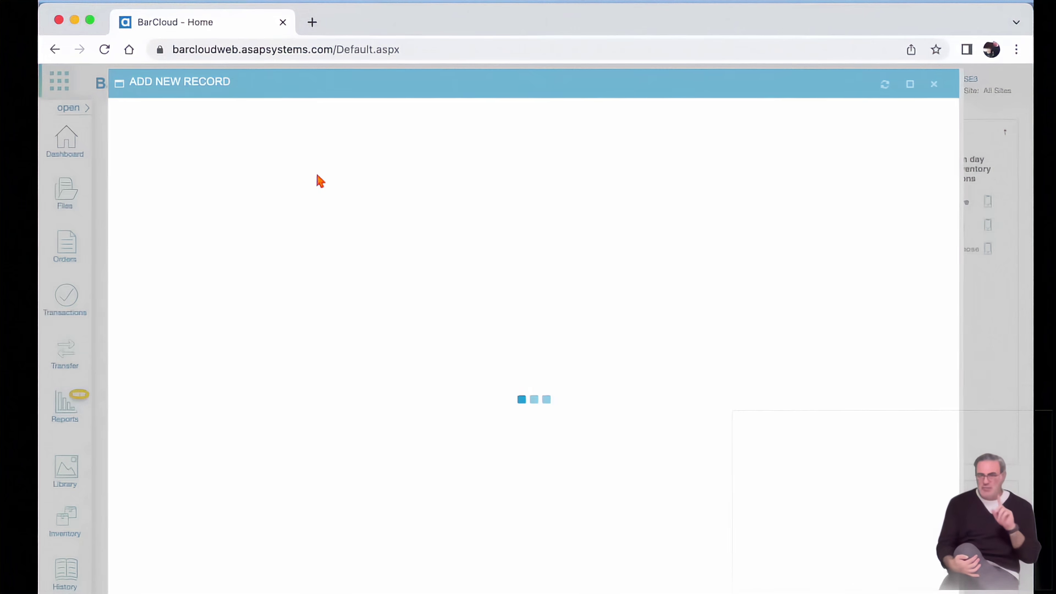
Add a person at site California, entering the Person ID, first and last name, and e-mail.
{"action": "left_click", "coordinate": [355, 169]}
{"action": "left_click", "coordinate": [256, 226]}
{"action": "left_click", "coordinate": [278, 189]}
{"action": "type", "text": "2002"}
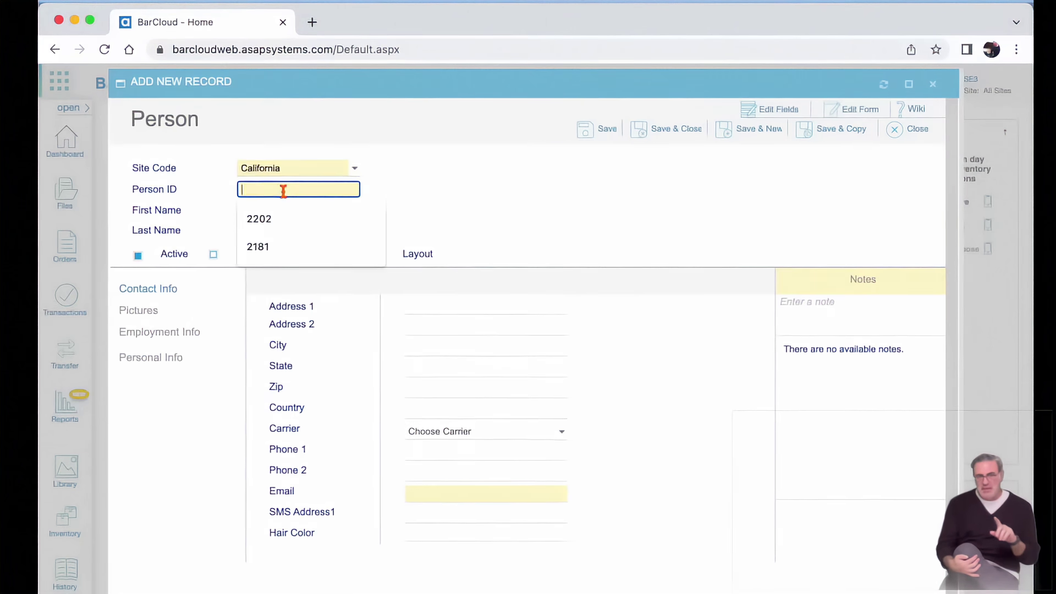
{"action": "left_click", "coordinate": [273, 207]}
{"action": "key", "text": "Tab"}
{"action": "left_click", "coordinate": [436, 493]}
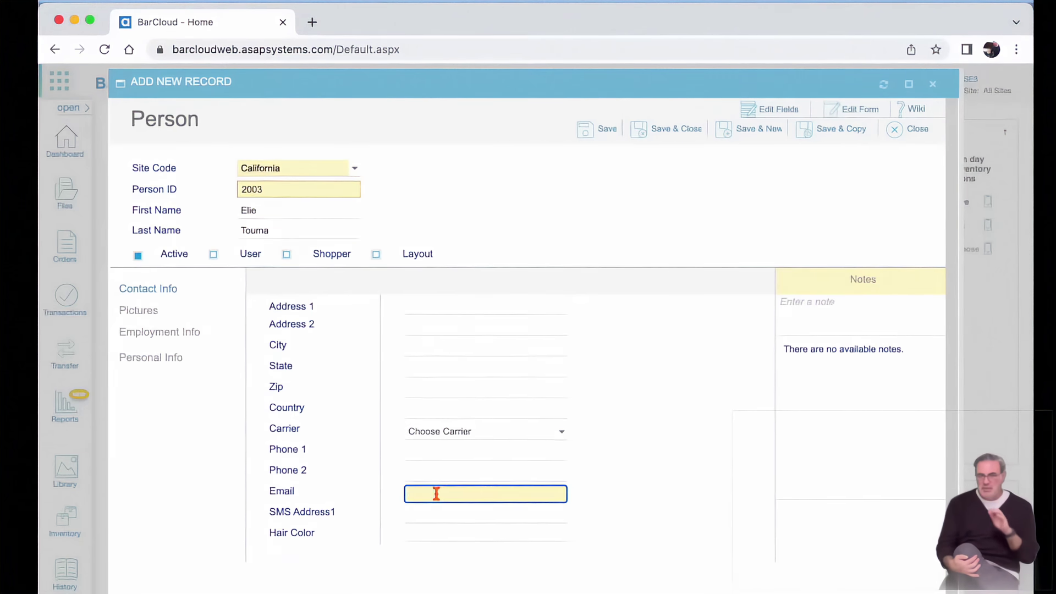
Make the person a system user with a username and Admin security.
{"action": "left_click", "coordinate": [213, 254]}
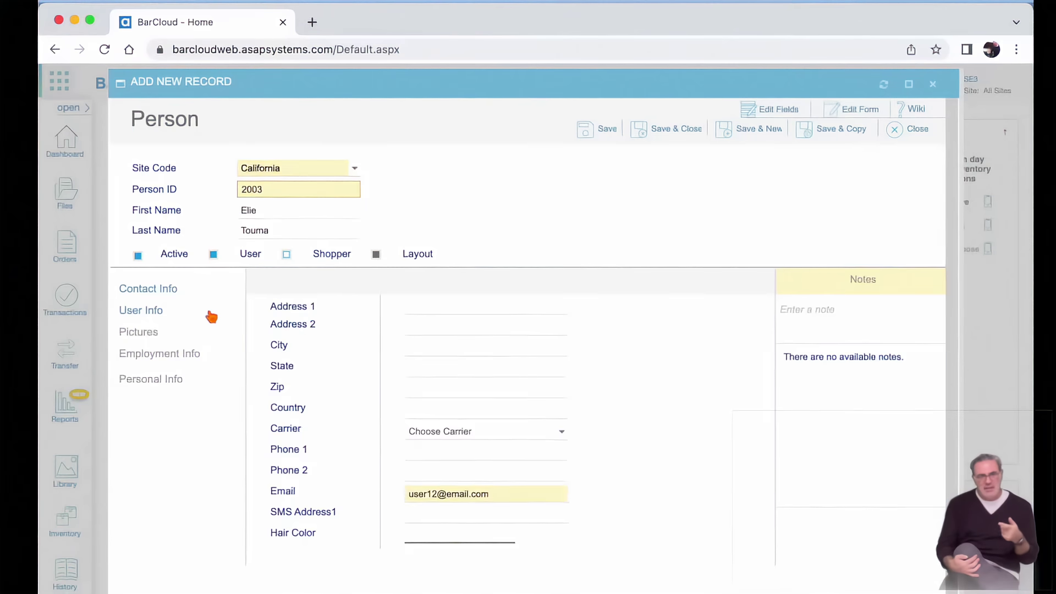
{"action": "left_click", "coordinate": [446, 305]}
{"action": "type", "text": "elie01"}
{"action": "left_click", "coordinate": [292, 407]}
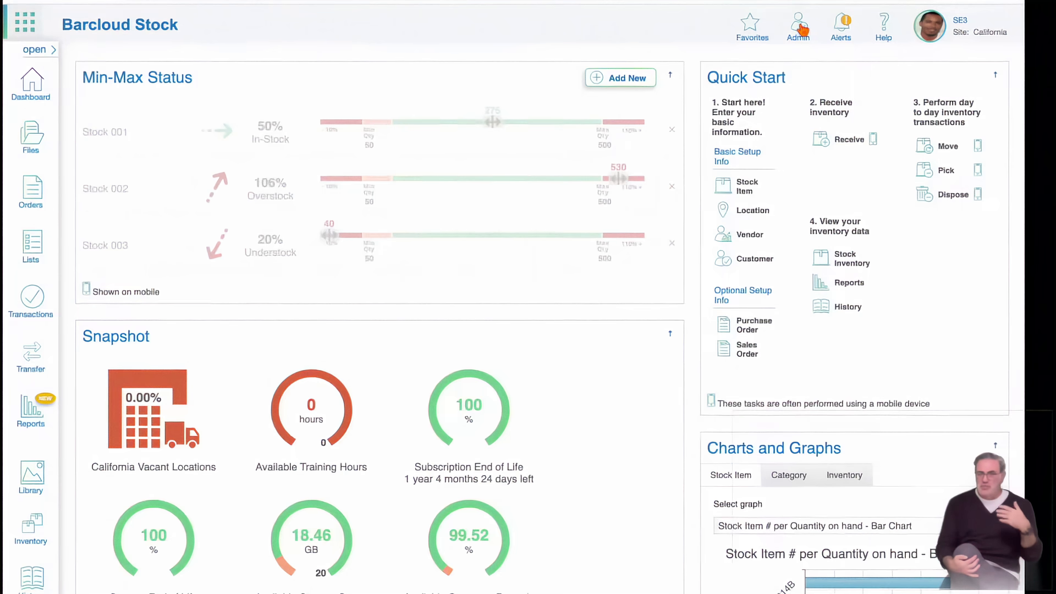
Add a security level numbered 'test' with description 'test', using Standard as its base.
{"action": "left_click", "coordinate": [798, 28]}
{"action": "left_click", "coordinate": [798, 379]}
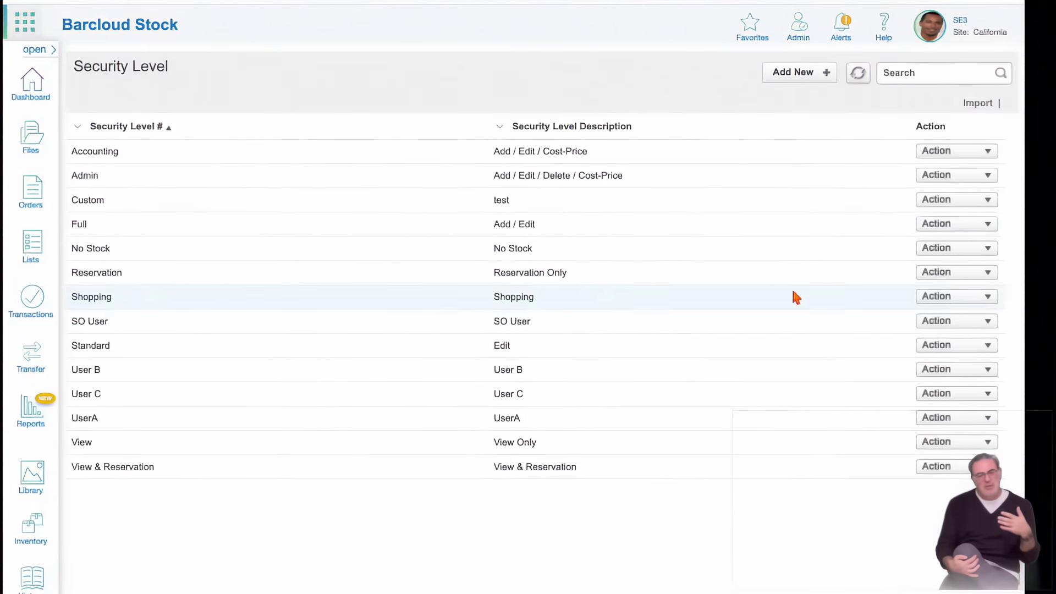
{"action": "left_click", "coordinate": [801, 73]}
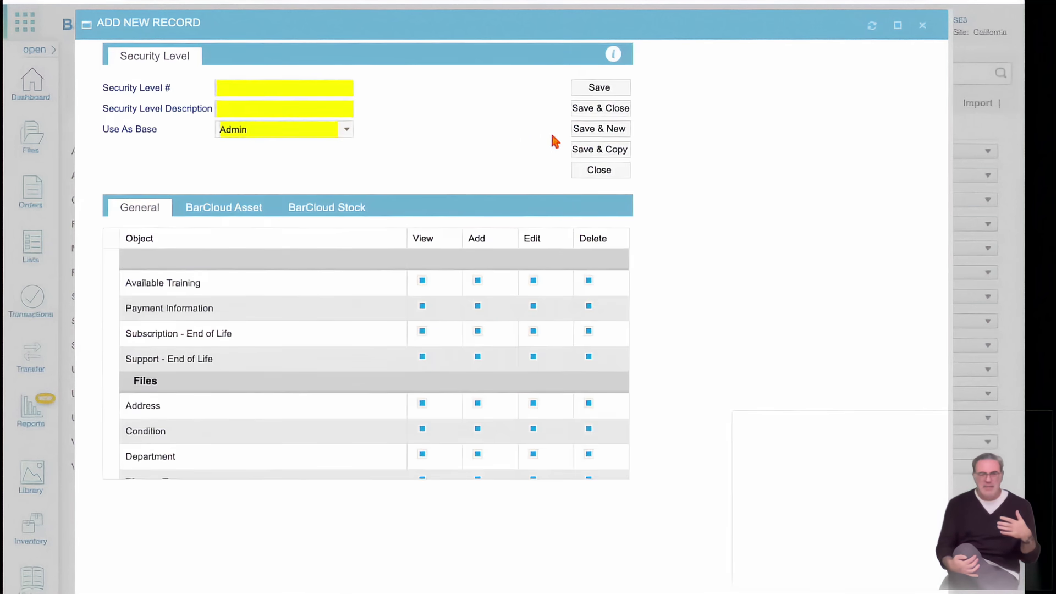
{"action": "left_click", "coordinate": [325, 86]}
{"action": "type", "text": "test"}
{"action": "left_click", "coordinate": [330, 109]}
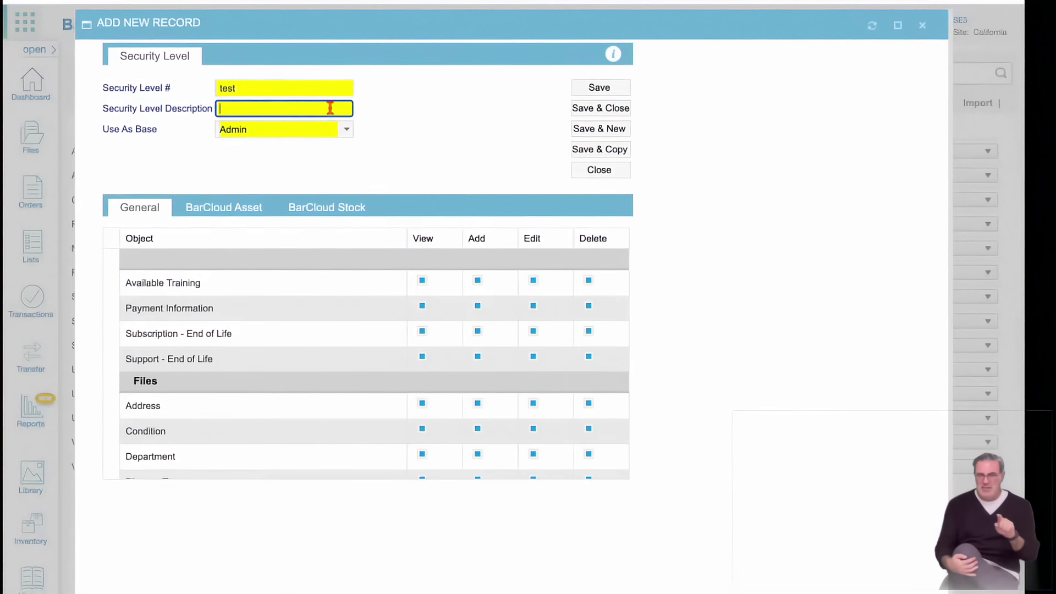
{"action": "left_click", "coordinate": [345, 130]}
{"action": "left_click", "coordinate": [259, 189]}
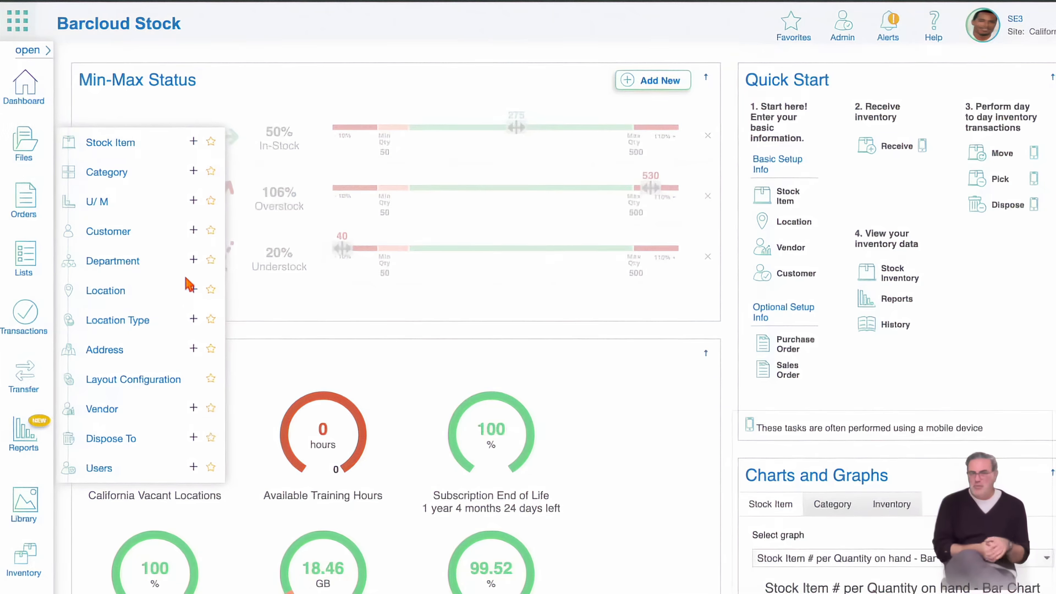
Start a new location with Location ID 0003 and description 'Description'.
{"action": "left_click", "coordinate": [193, 290]}
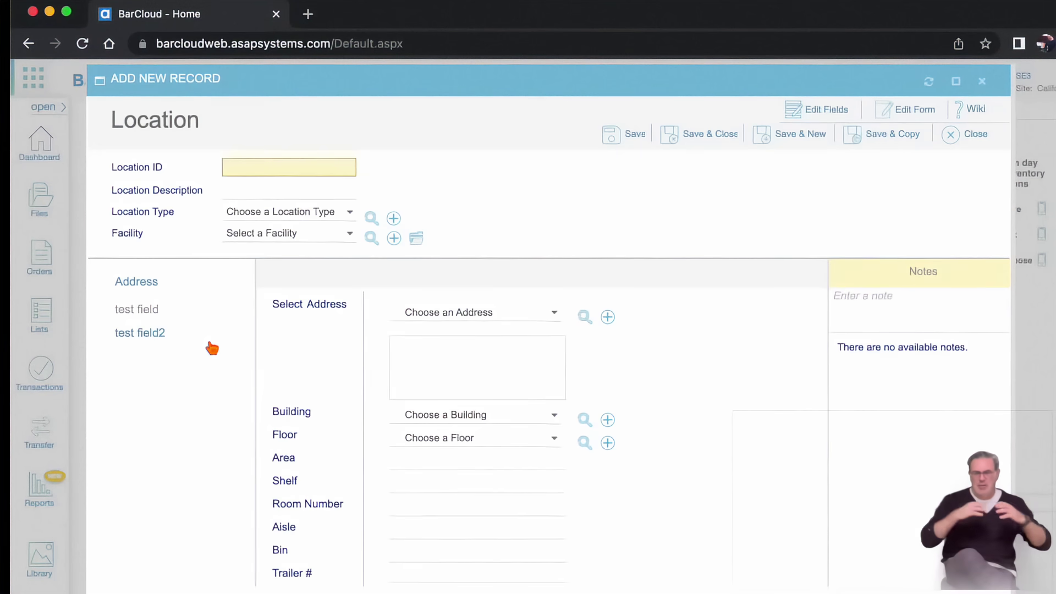
{"action": "left_click", "coordinate": [245, 167]}
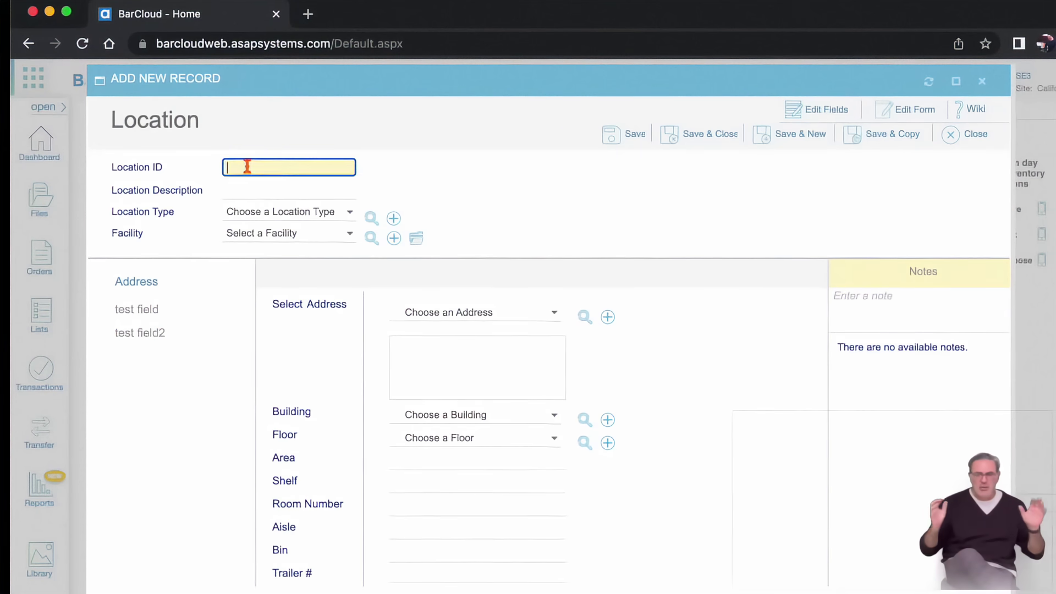
{"action": "type", "text": "0003"}
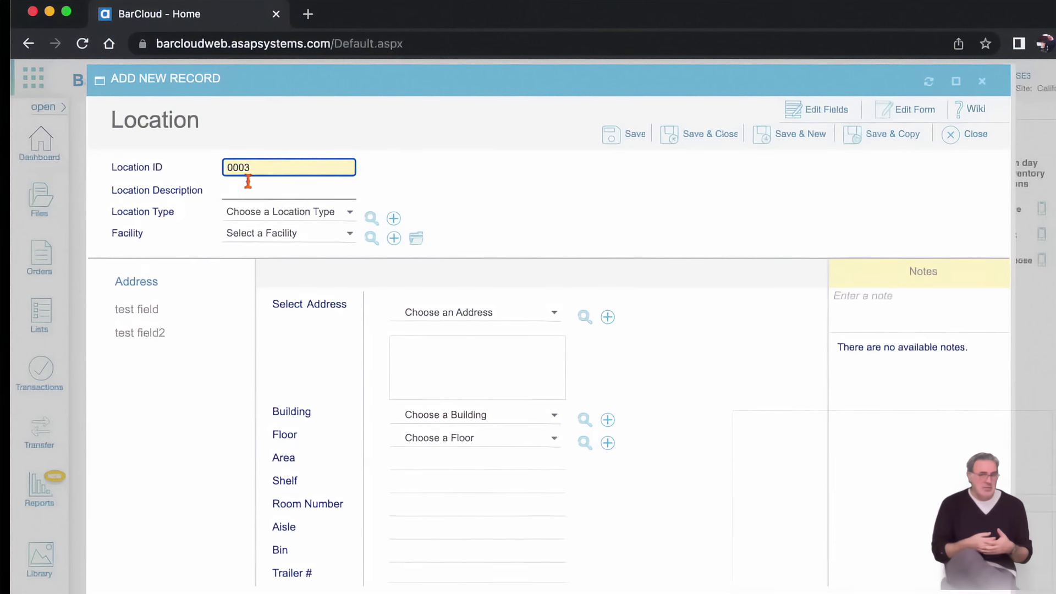
{"action": "left_click", "coordinate": [245, 189]}
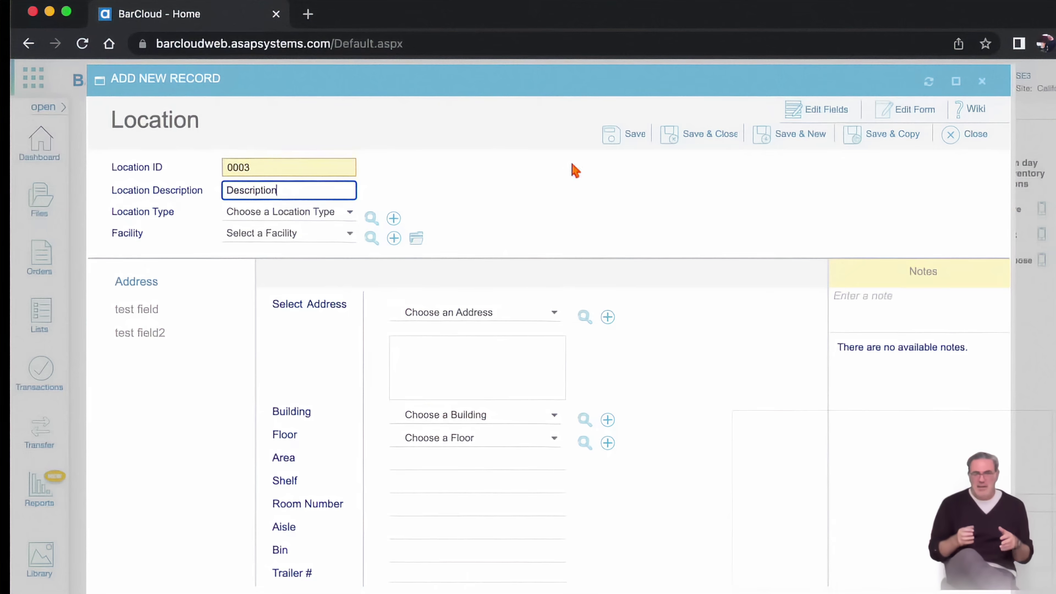
Look through the Type, Facility, Address and Building lists, leaving each unset.
{"action": "left_click", "coordinate": [350, 213]}
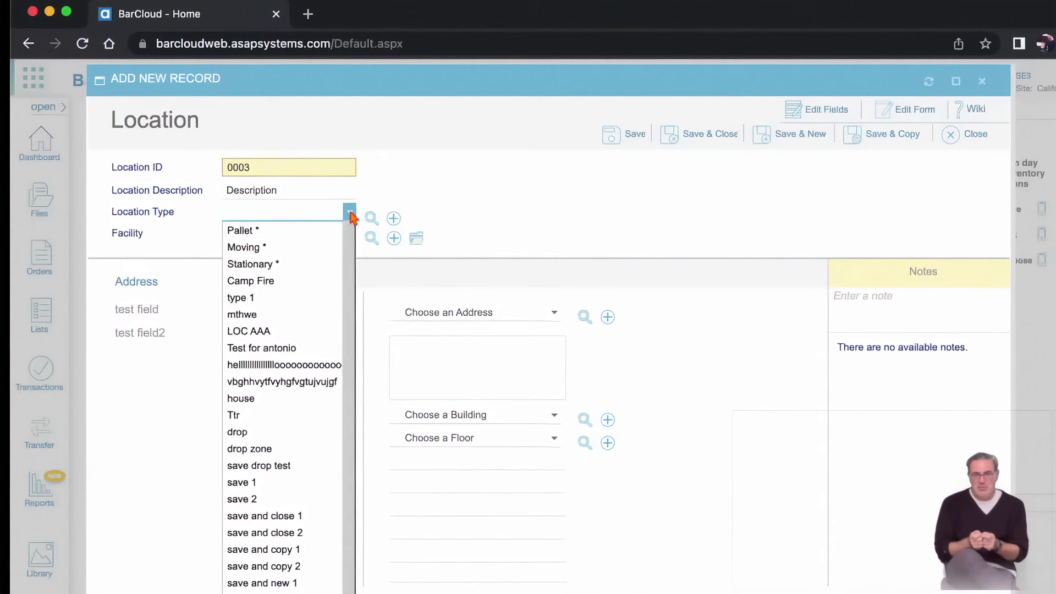
{"action": "scroll", "coordinate": [350, 216], "scroll_direction": "down", "scroll_amount": 3}
{"action": "left_click", "coordinate": [350, 214]}
{"action": "left_click", "coordinate": [349, 233]}
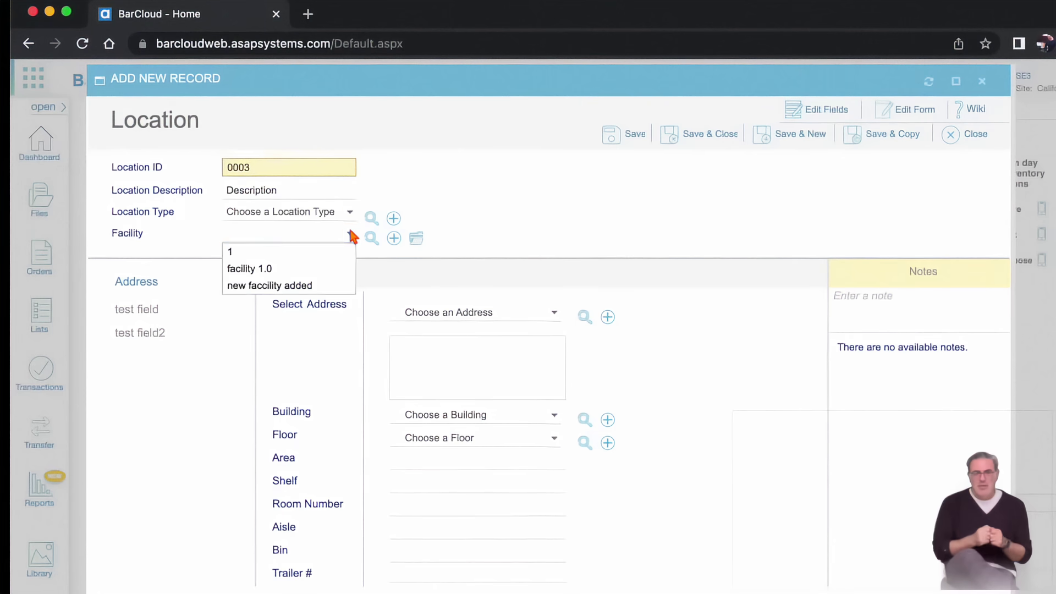
{"action": "left_click", "coordinate": [349, 234]}
{"action": "left_click", "coordinate": [556, 311]}
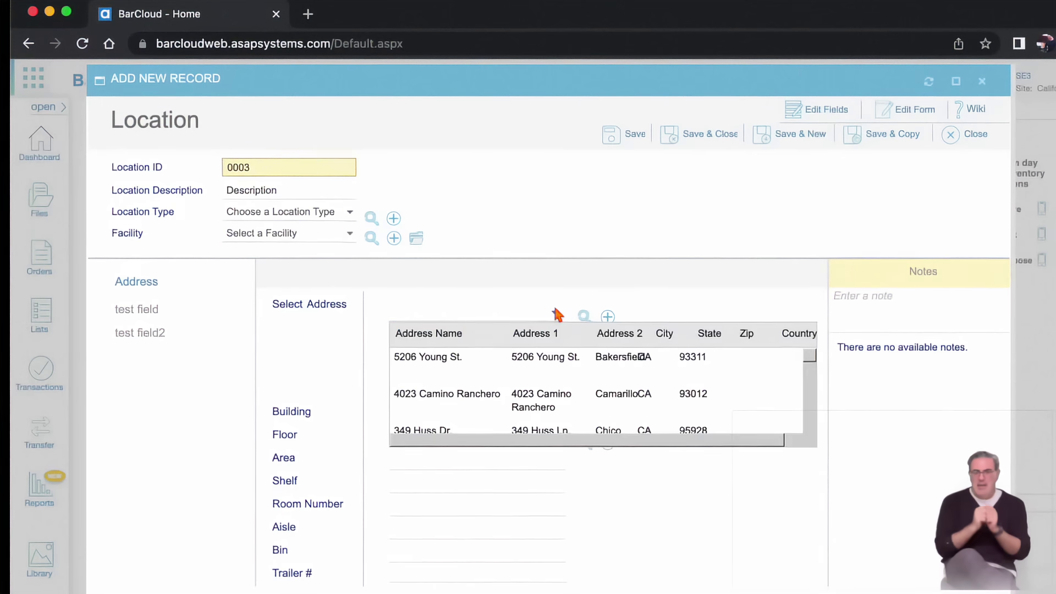
{"action": "left_click", "coordinate": [556, 313]}
{"action": "left_click", "coordinate": [555, 418]}
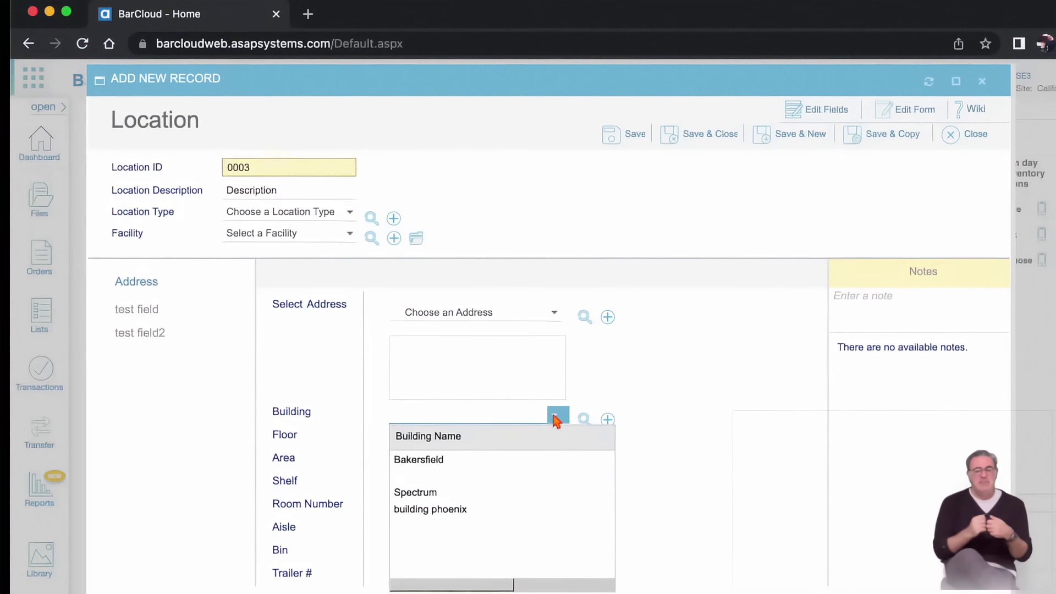
{"action": "left_click", "coordinate": [555, 414]}
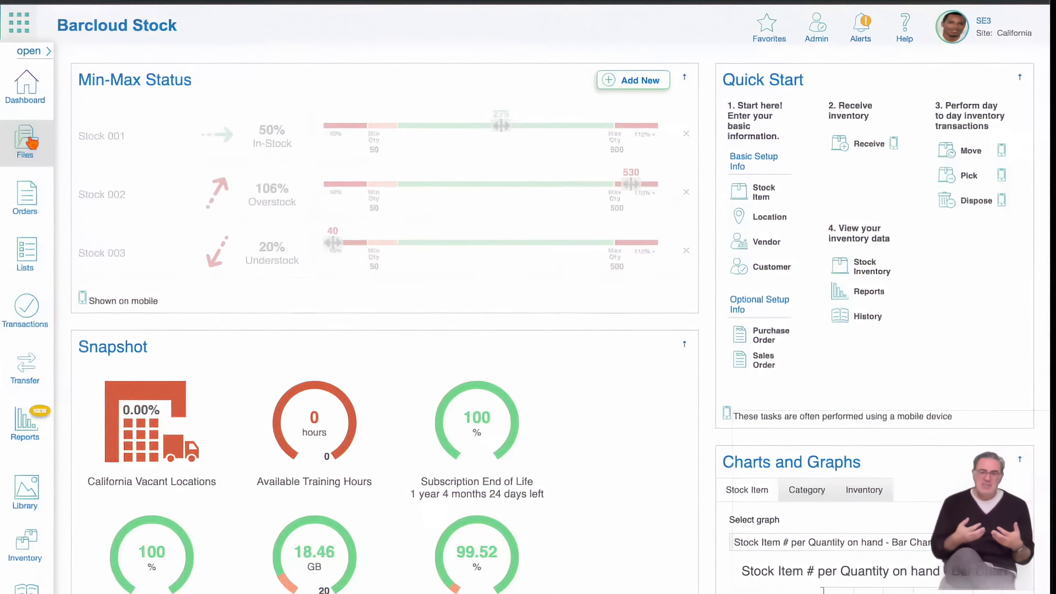
{"action": "left_click", "coordinate": [25, 141]}
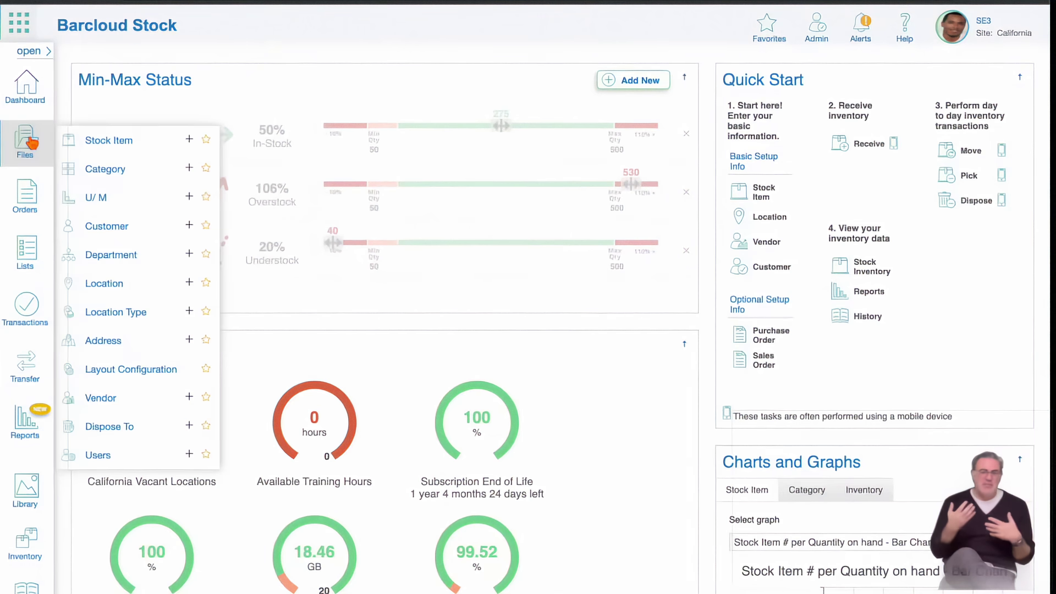
Start stock item 2243 via auto-numbering, titled 'title', keeping item type Standard.
{"action": "left_click", "coordinate": [189, 140]}
{"action": "left_click", "coordinate": [322, 125]}
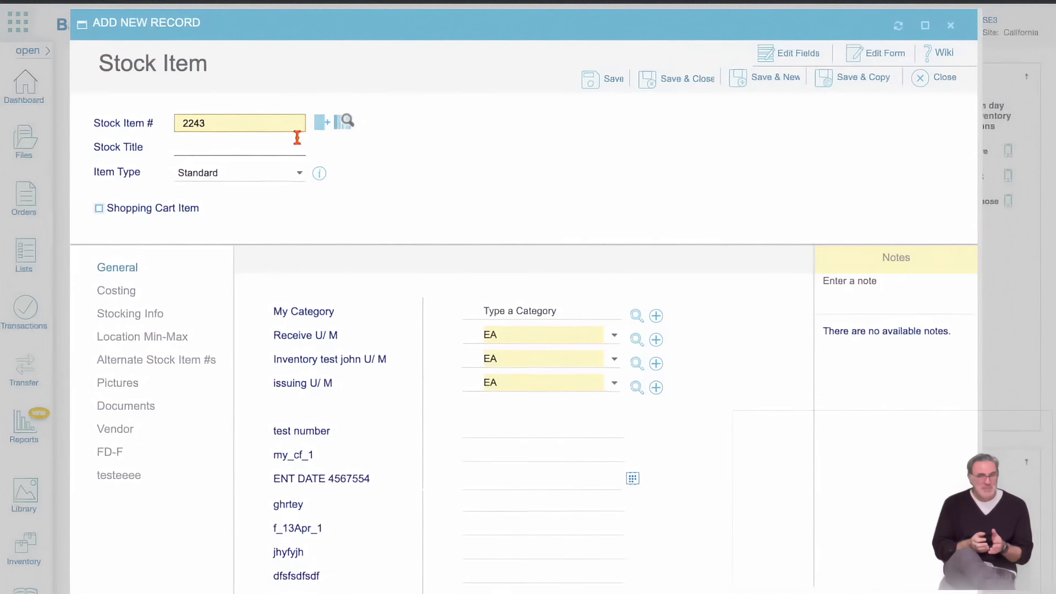
{"action": "left_click", "coordinate": [297, 139]}
{"action": "type", "text": "title"}
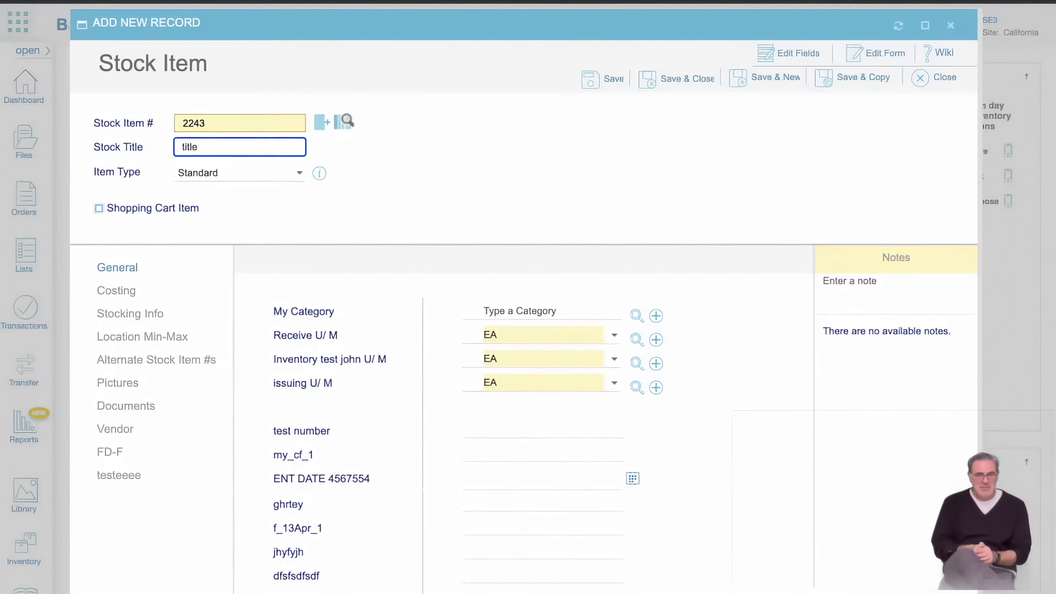
{"action": "left_click", "coordinate": [298, 173]}
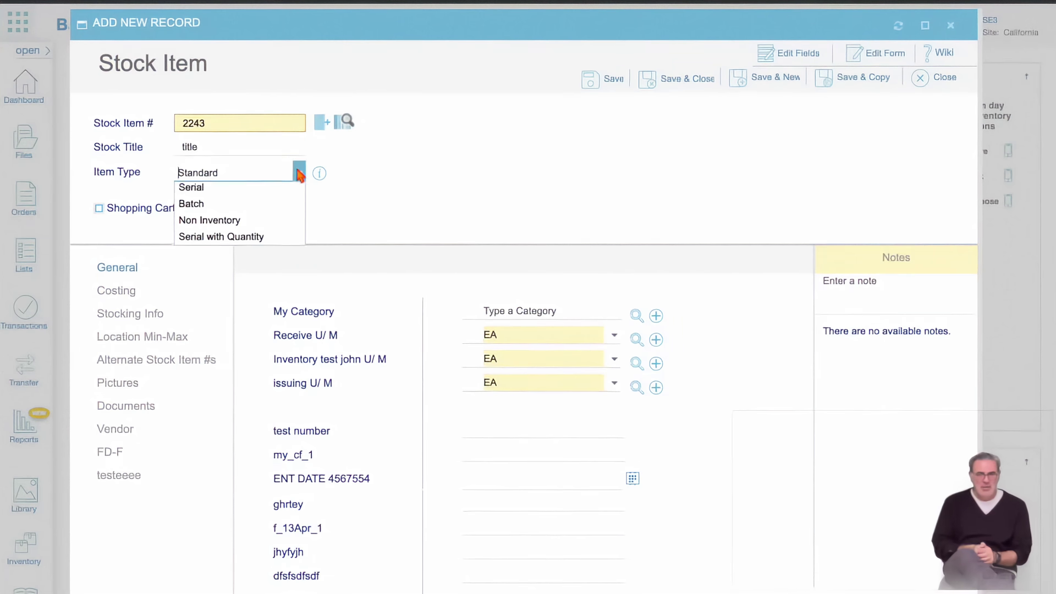
{"action": "left_click", "coordinate": [389, 234]}
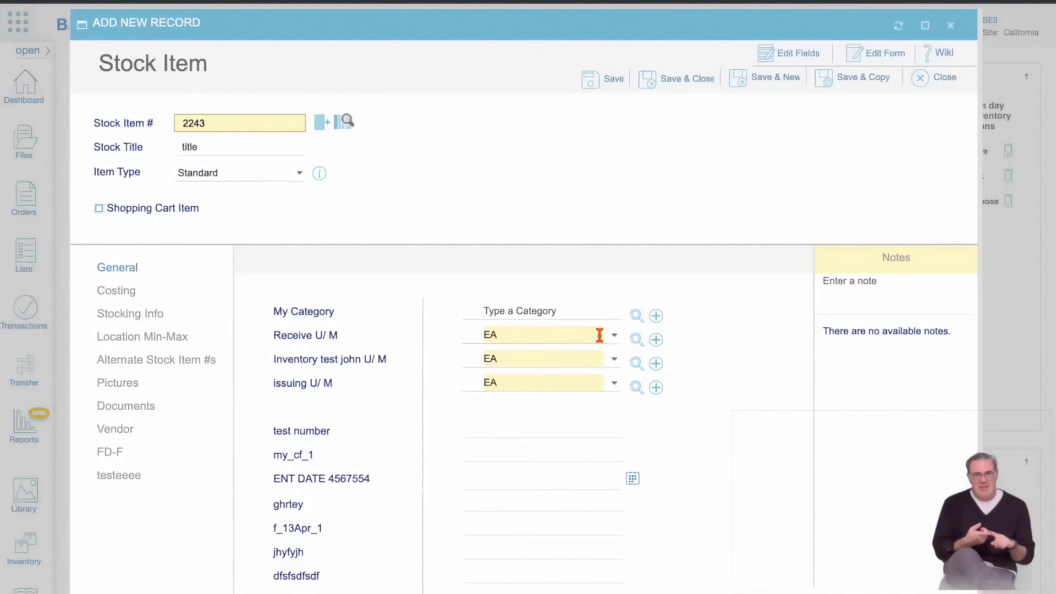
Review the item's Costing cost types, Stocking Info and Location Min-Max details.
{"action": "left_click", "coordinate": [159, 299]}
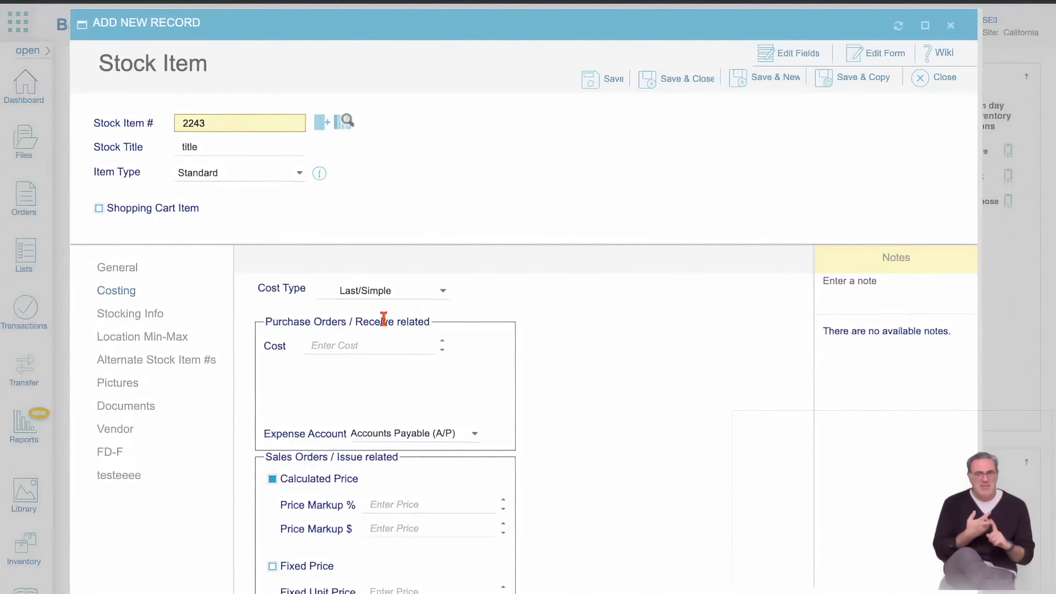
{"action": "left_click", "coordinate": [442, 290]}
{"action": "left_click", "coordinate": [149, 316]}
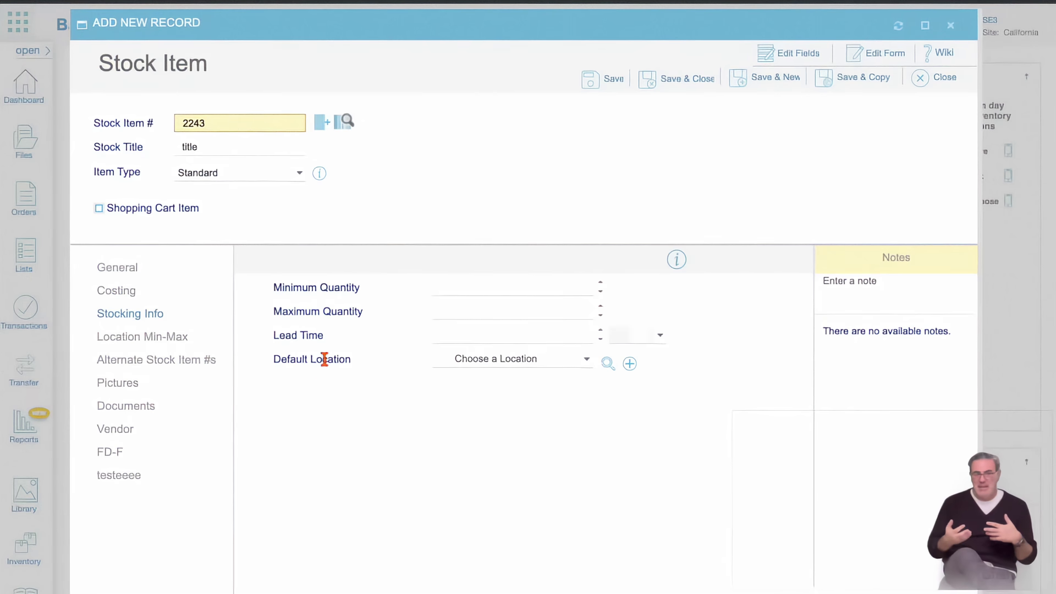
{"action": "left_click", "coordinate": [184, 336]}
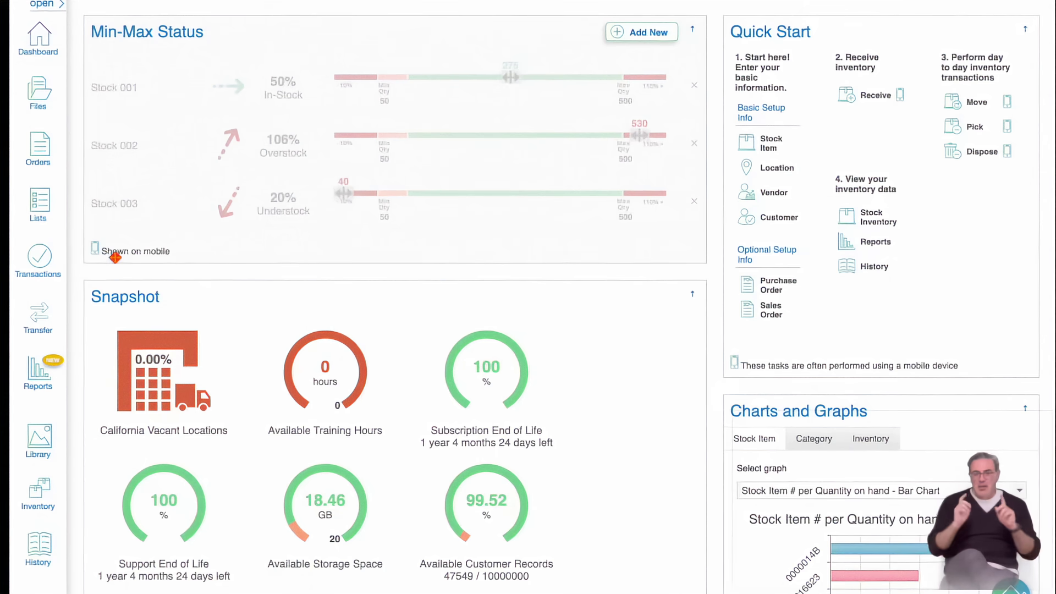
Save the home screen panels auto-arranged, then show the stock item list's quantity bar chart.
{"action": "mouse_move", "coordinate": [37, 267]}
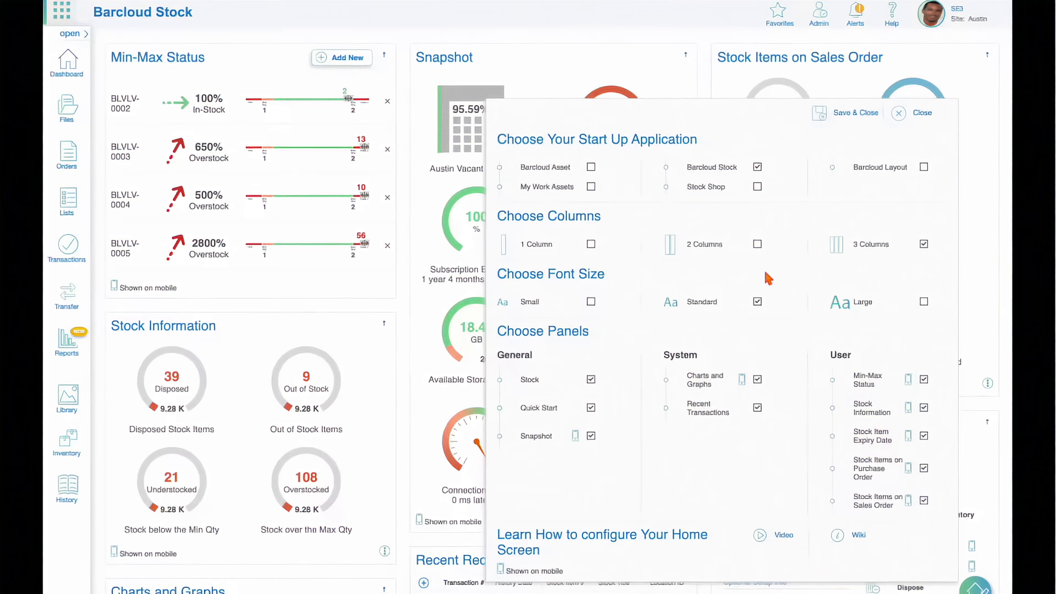
{"action": "left_click", "coordinate": [853, 113]}
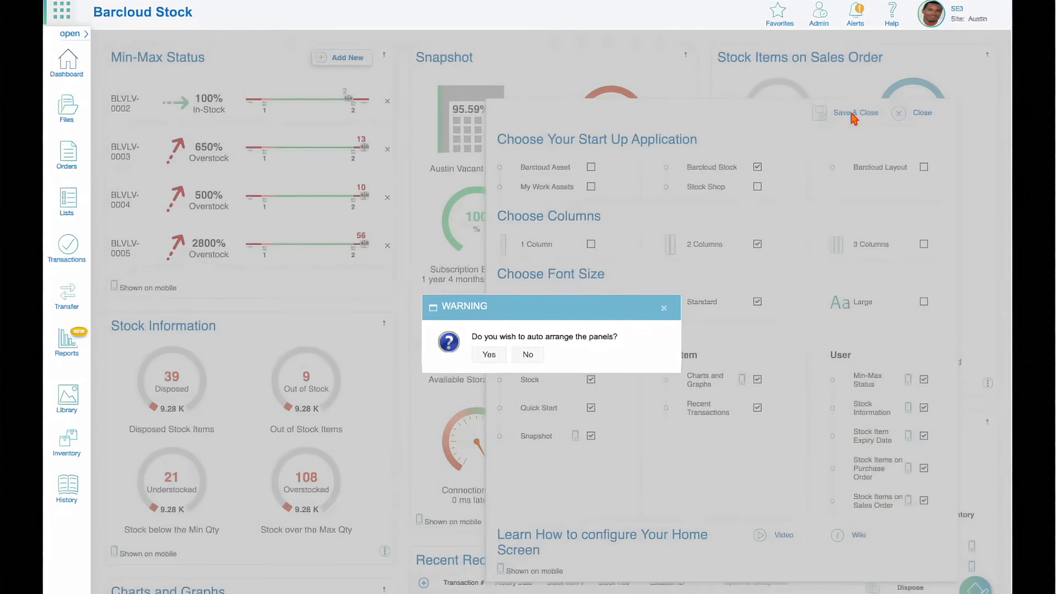
{"action": "left_click", "coordinate": [487, 355]}
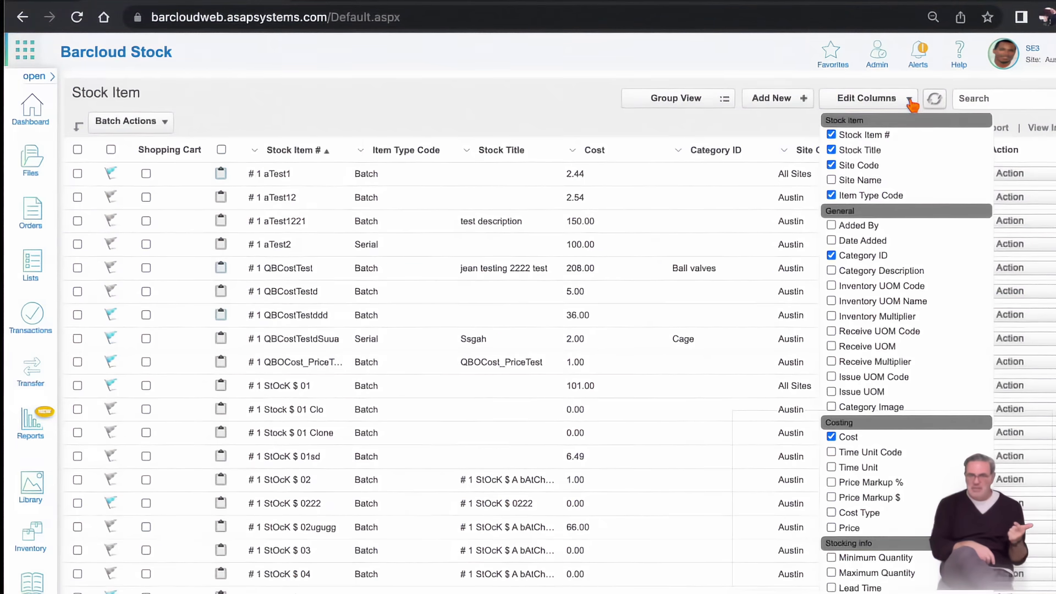
{"action": "left_click", "coordinate": [911, 101]}
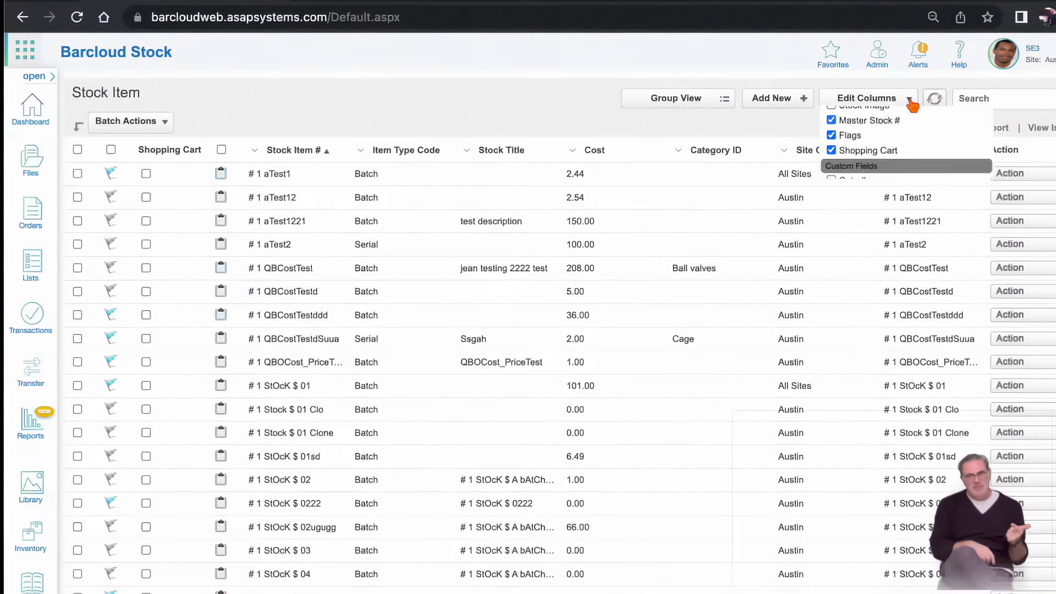
{"action": "left_click", "coordinate": [903, 129]}
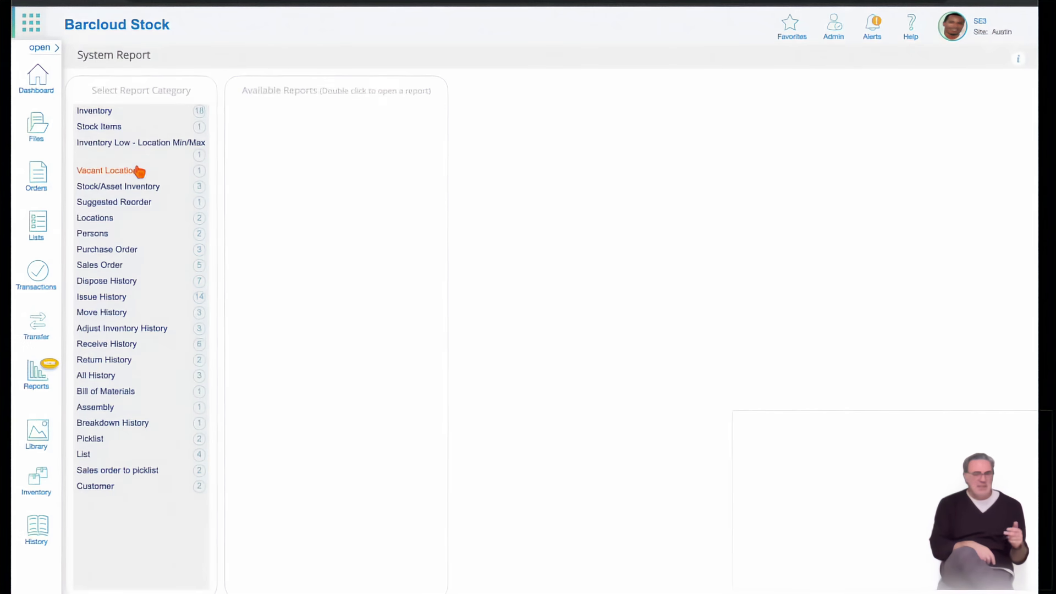
Preview the 'Stock Item by Qty Drill-Down' report from the Inventory system reports.
{"action": "left_click", "coordinate": [108, 114]}
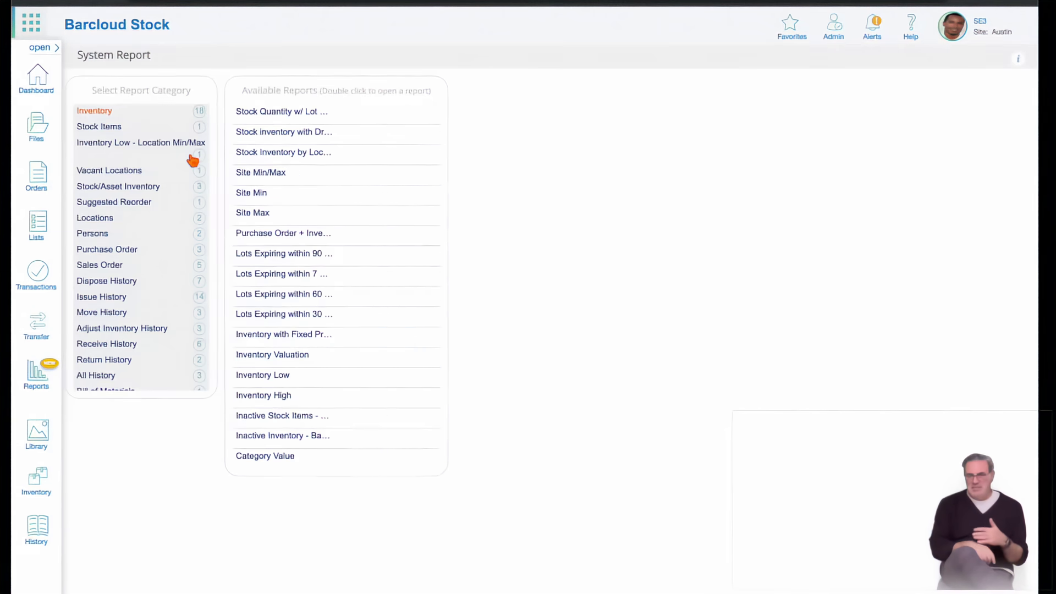
{"action": "left_click", "coordinate": [279, 137]}
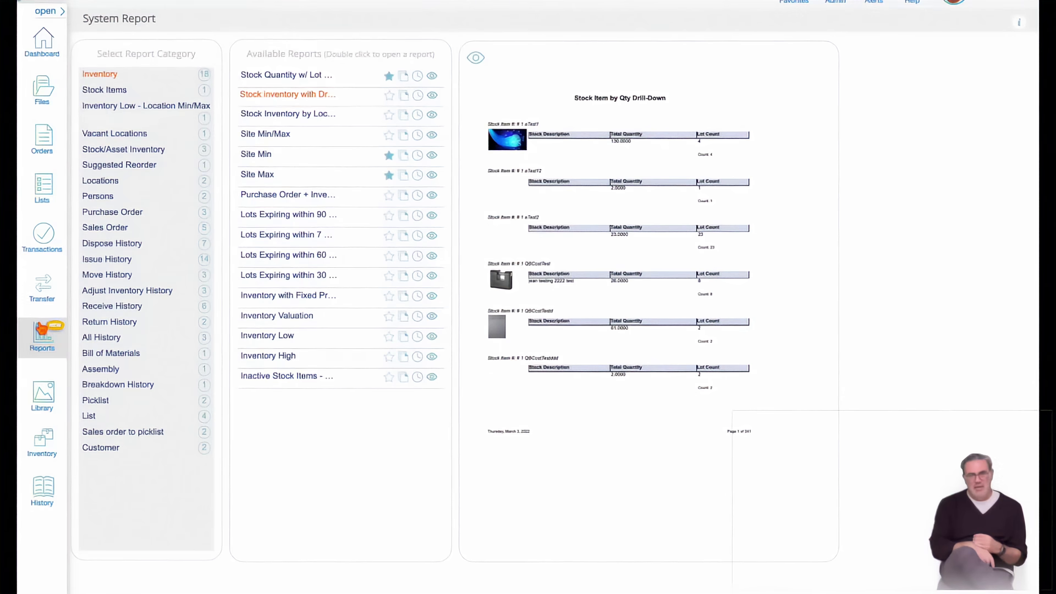
{"action": "left_click", "coordinate": [41, 329]}
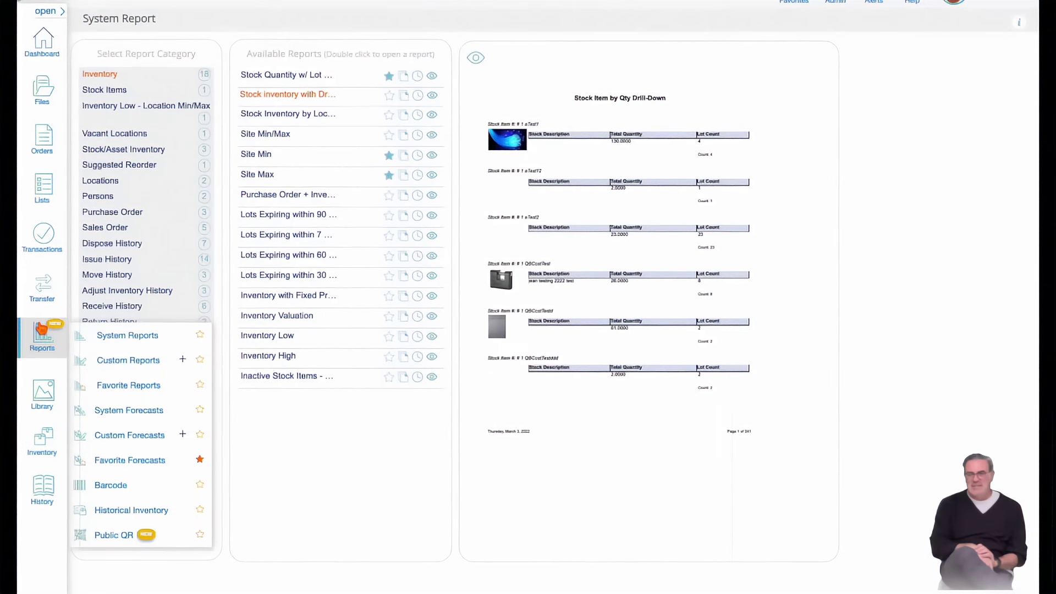
Create a custom report 'test' using the Inventory category, with Stock Item # selected.
{"action": "left_click", "coordinate": [182, 361]}
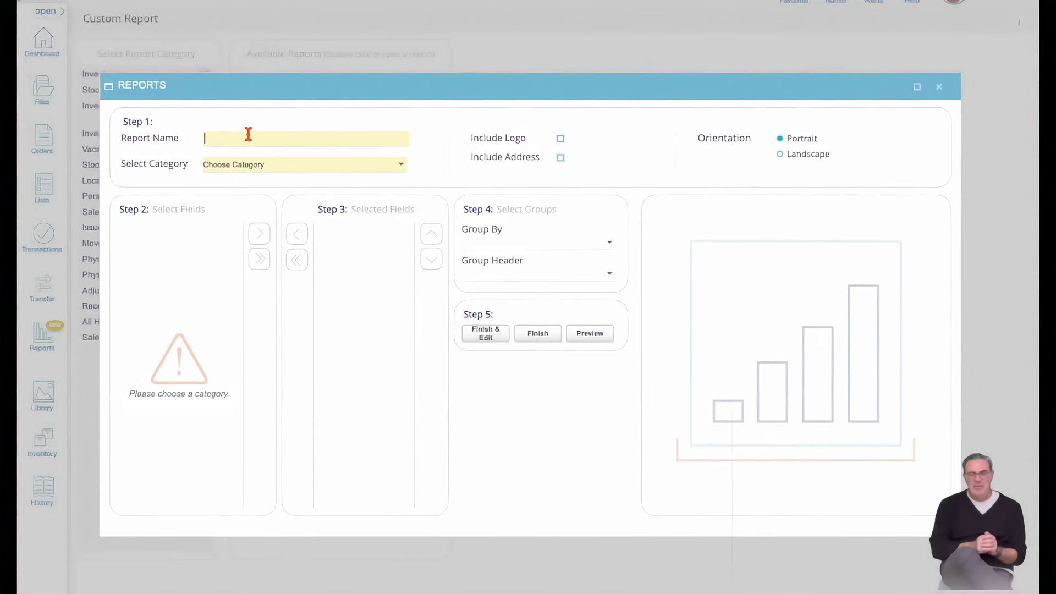
{"action": "left_click", "coordinate": [236, 163]}
{"action": "left_click", "coordinate": [238, 189]}
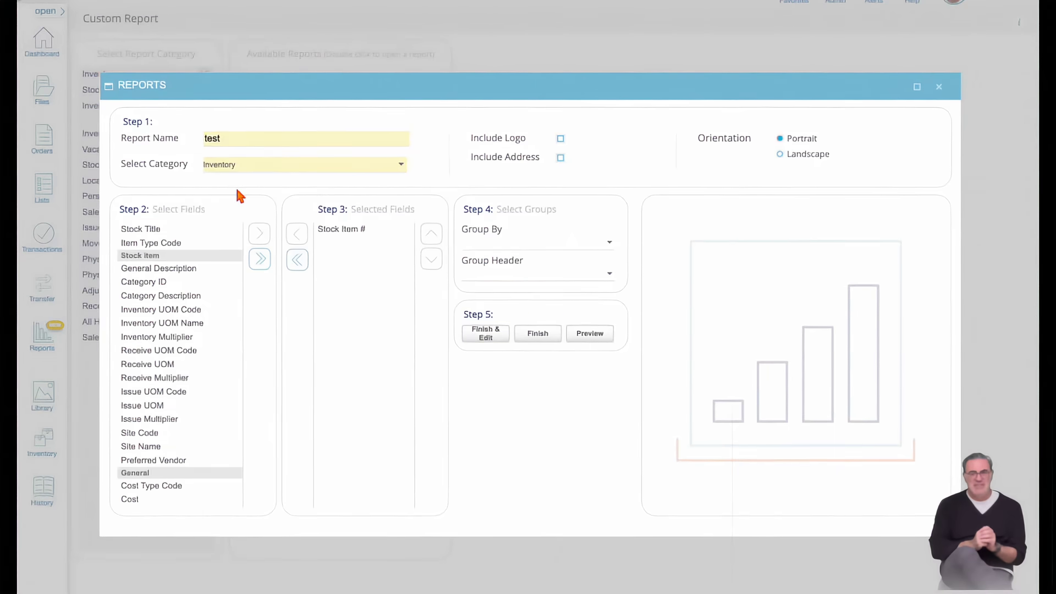